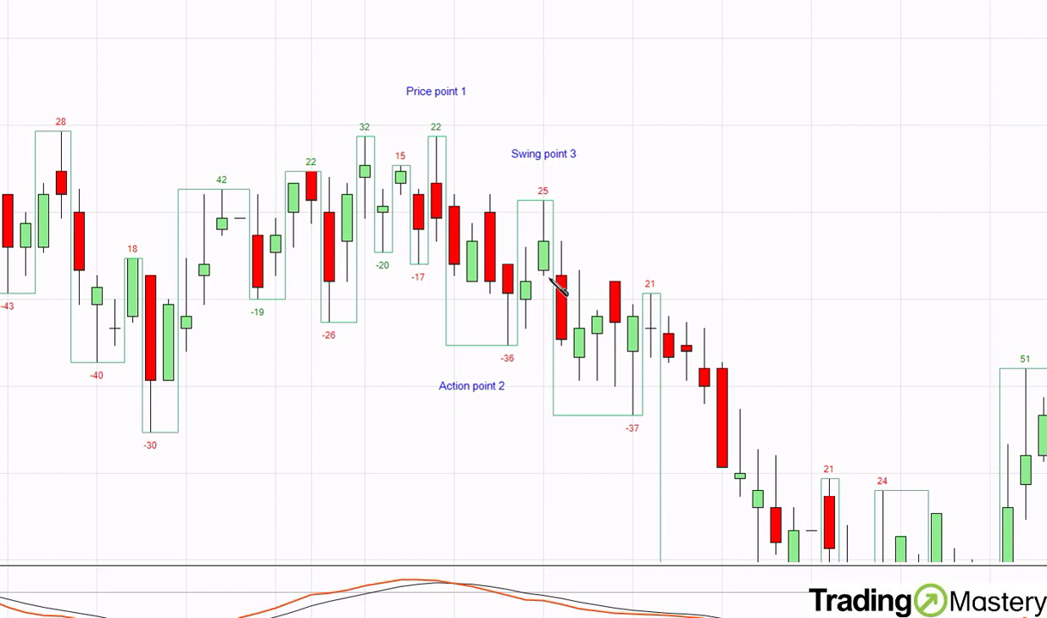
# Step: Draw a horizontal line just under the low of the Swing point 3 candle, extending right to the -37 low candle
pyautogui.moveTo(525, 277); pyautogui.dragTo(633, 276)
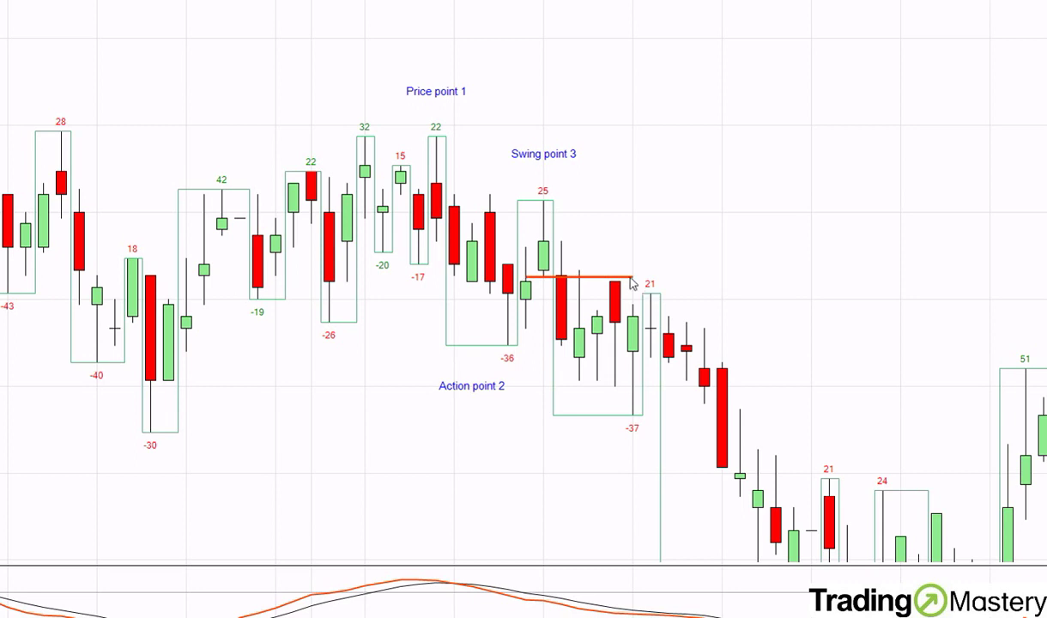
pyautogui.doubleClick(582, 277)
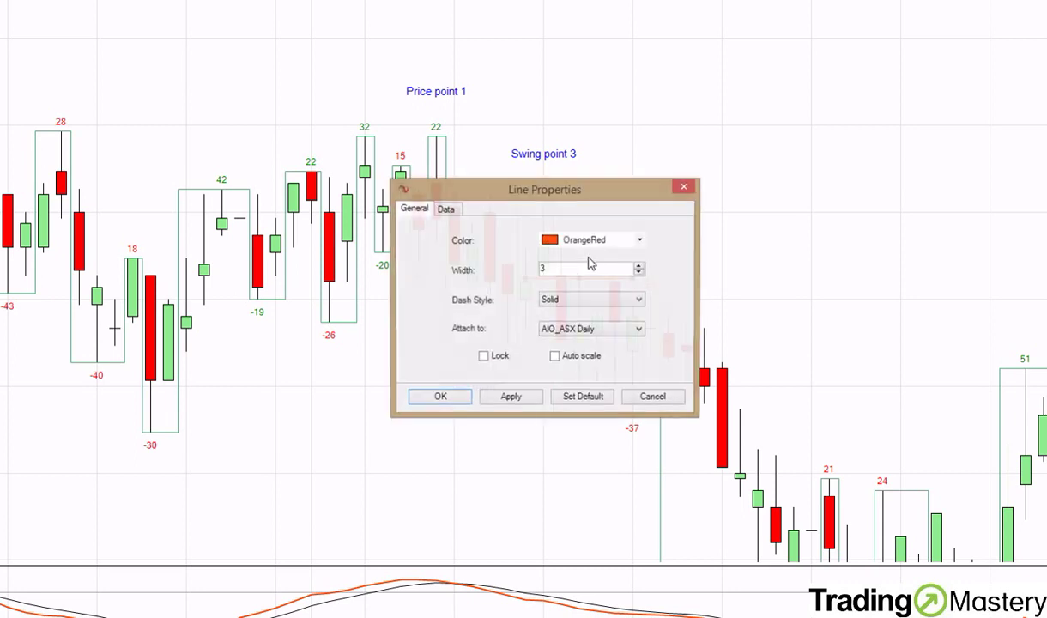
pyautogui.click(461, 396)
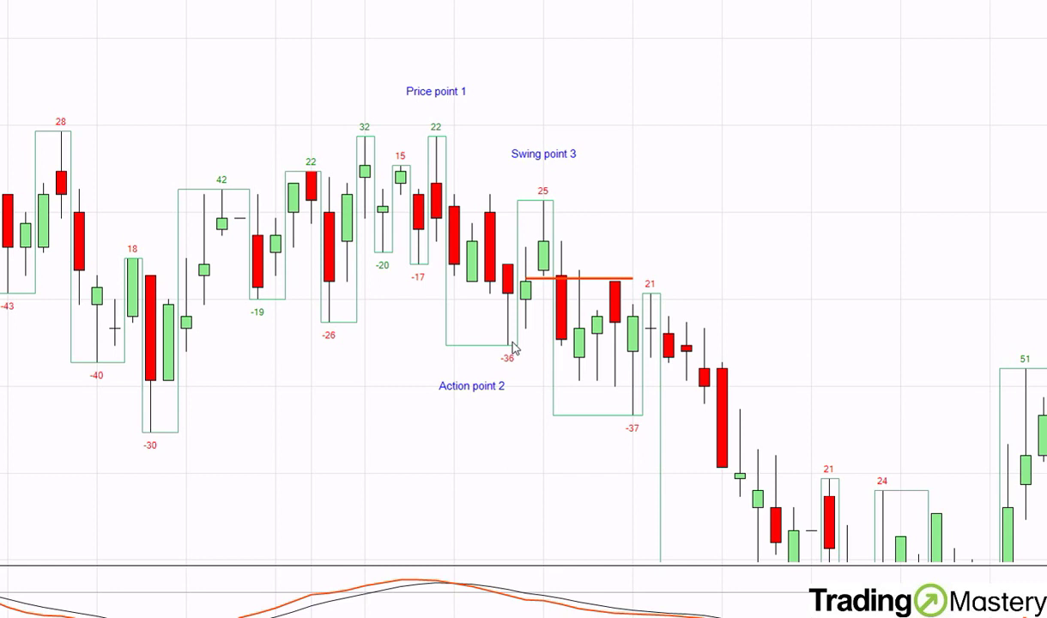
pyautogui.moveTo(488, 353); pyautogui.dragTo(650, 352)
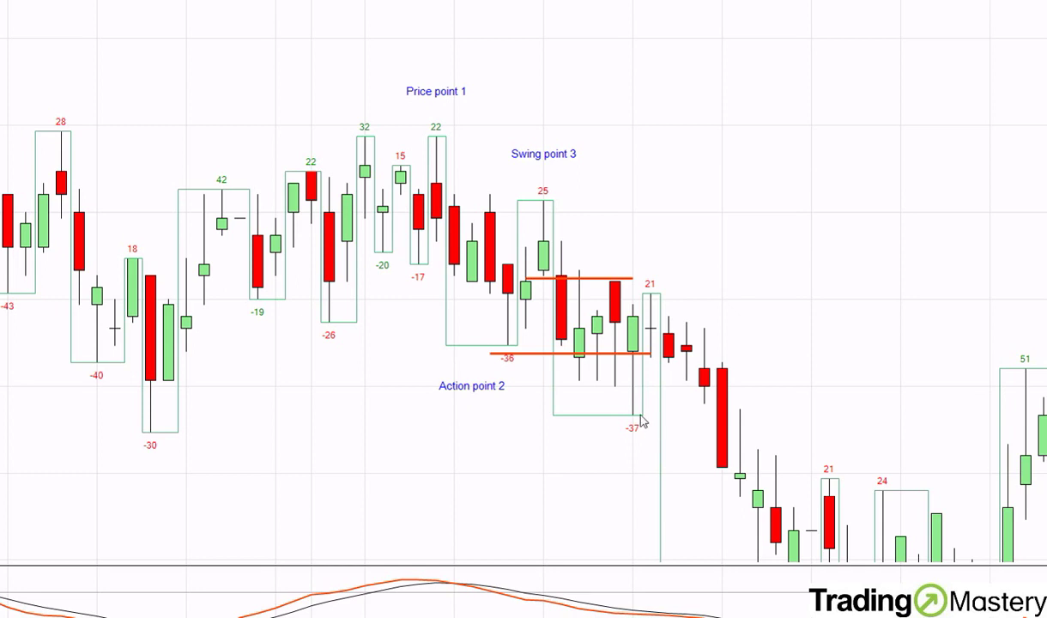
pyautogui.click(566, 352)
pyautogui.press('Delete')
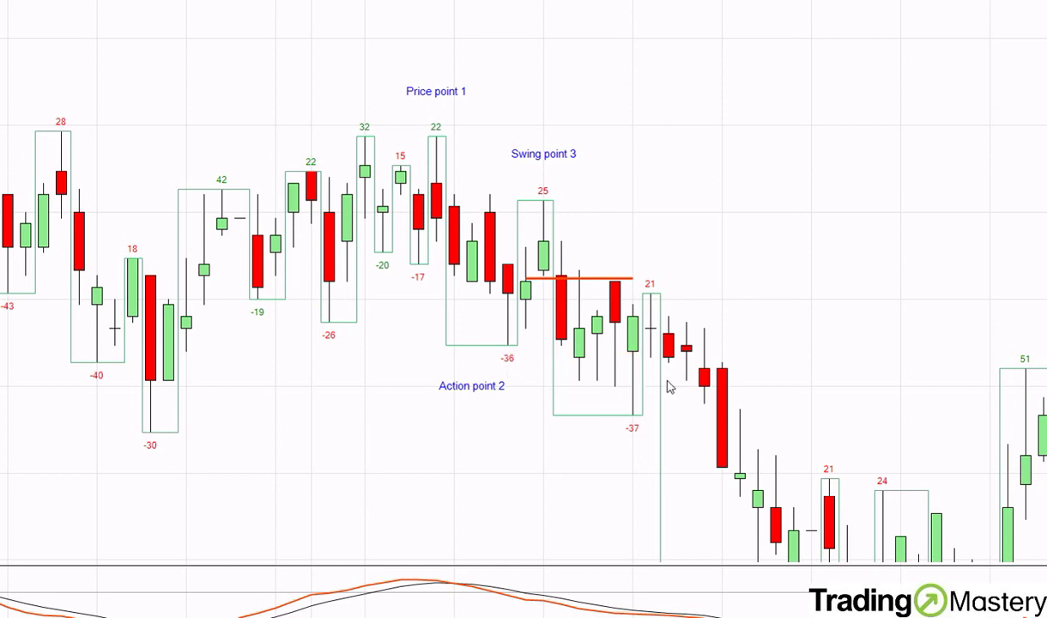
# Step: Move the "Action point 2" label up so it sits closer beneath the -36 swing low
pyautogui.click(478, 388)
pyautogui.moveTo(478, 388); pyautogui.dragTo(478, 373)
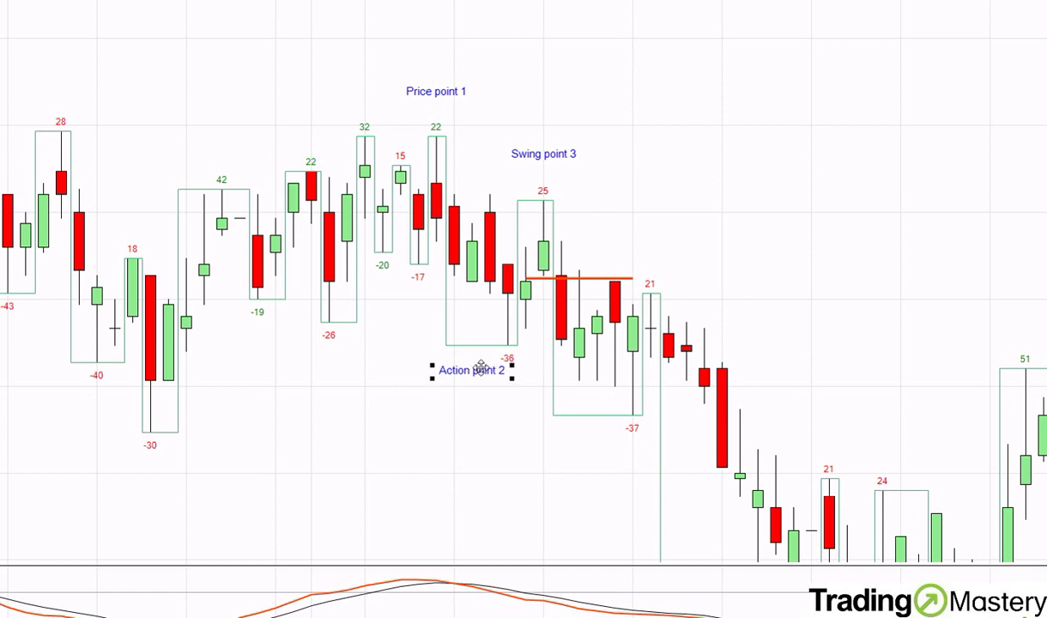
pyautogui.click(550, 356)
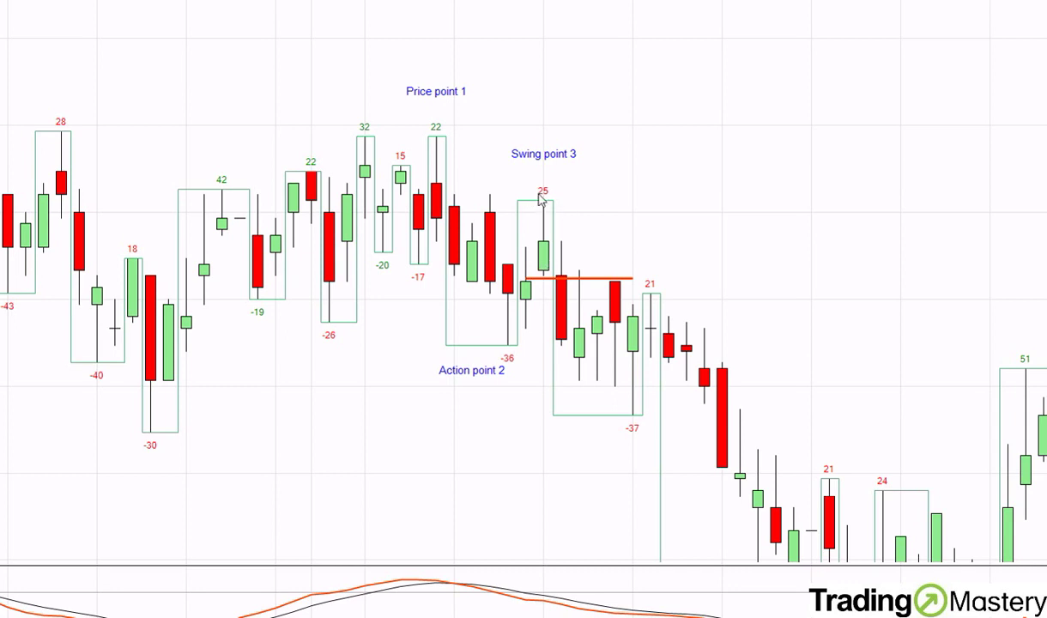
# Step: Draw a horizontal line just above the high of Swing point 3, extending right past the 21 swing
pyautogui.moveTo(525, 193); pyautogui.dragTo(668, 195)
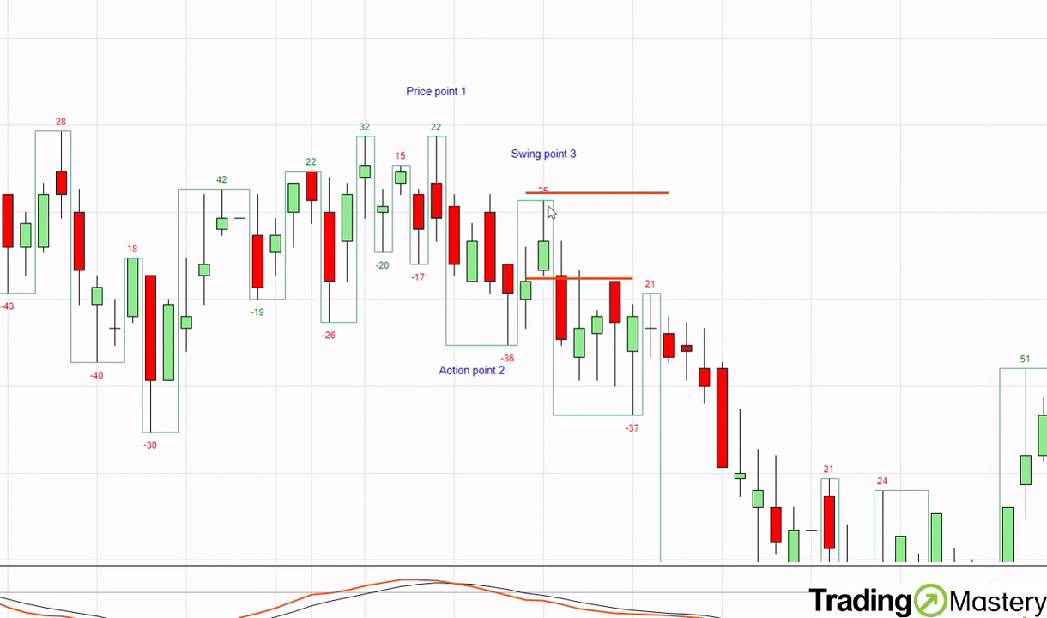
pyautogui.click(584, 193)
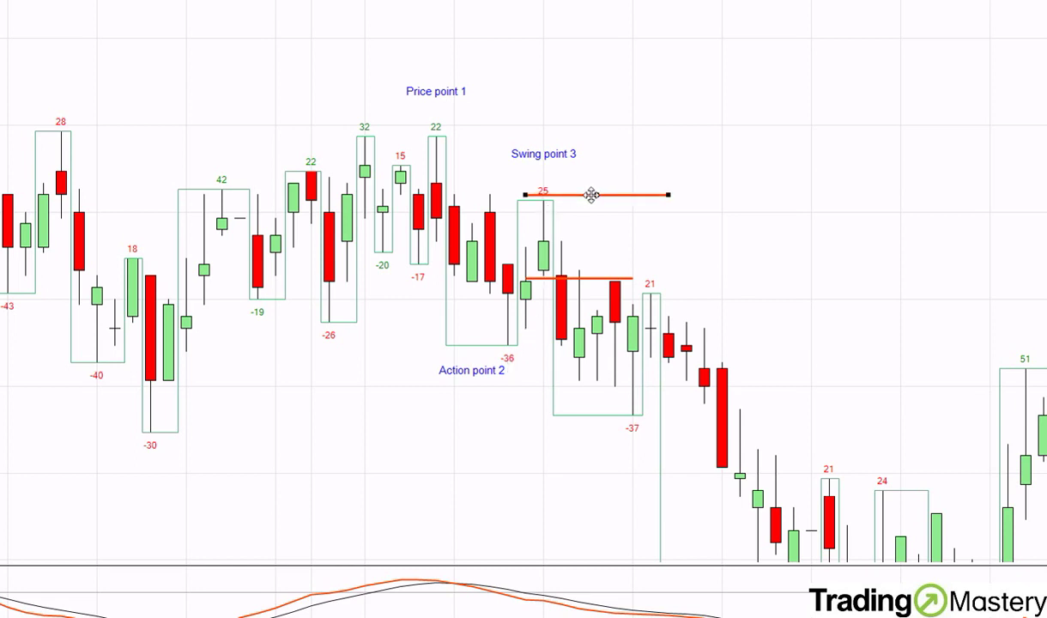
pyautogui.click(591, 225)
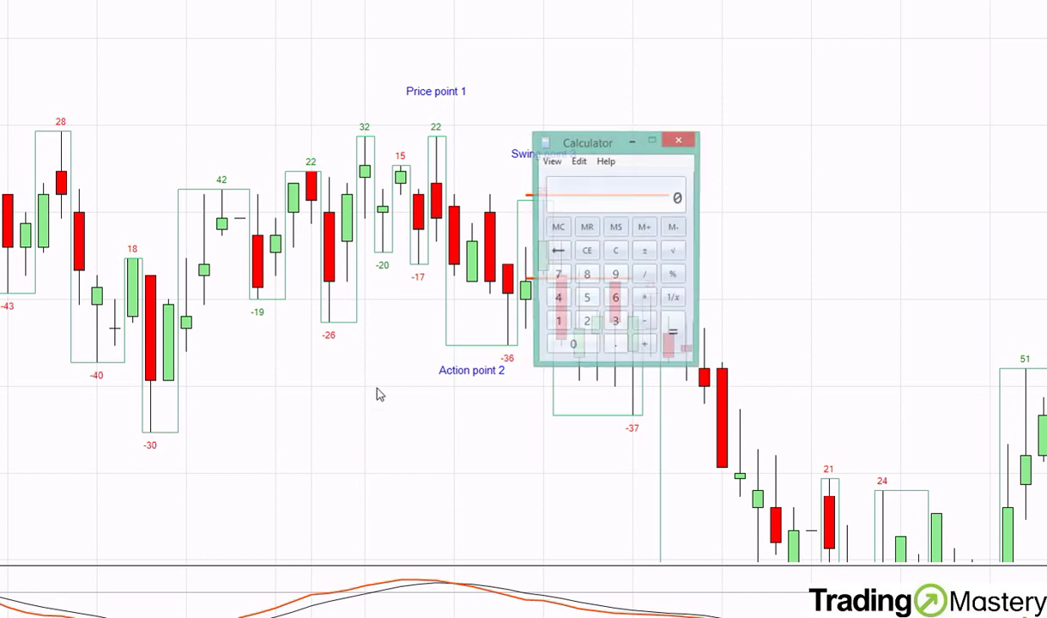
# Step: In Calculator, compute 37 * 0.66, keeping its window clear of the swing point labels, and minimize it when done
pyautogui.moveTo(603, 147); pyautogui.dragTo(719, 124)
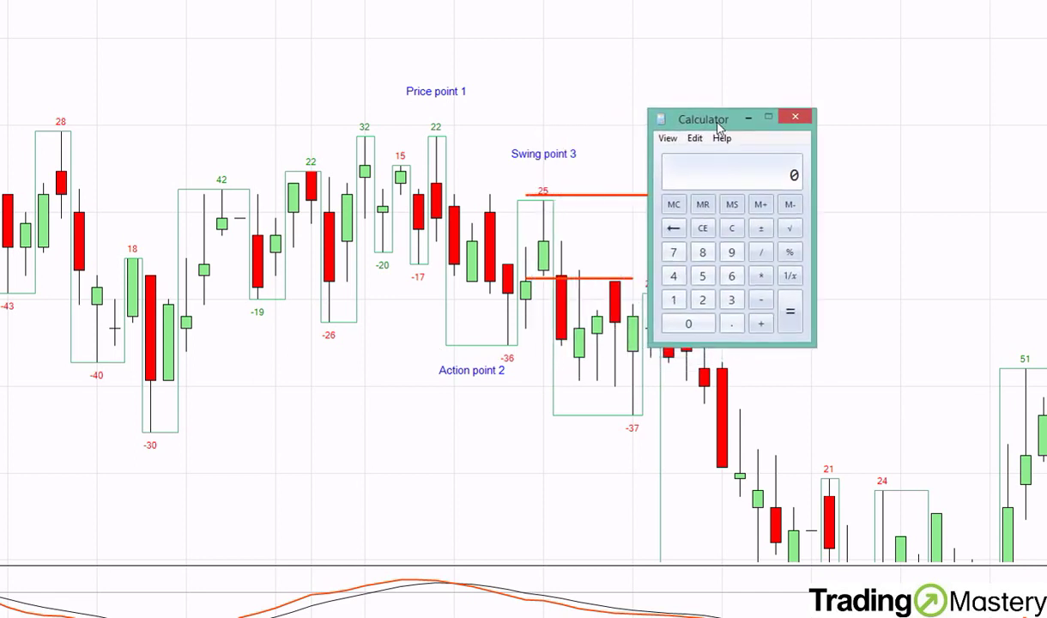
pyautogui.press('3')
pyautogui.write('7 ')
pyautogui.write('* 0.6')
pyautogui.write('66')
pyautogui.press('Return')
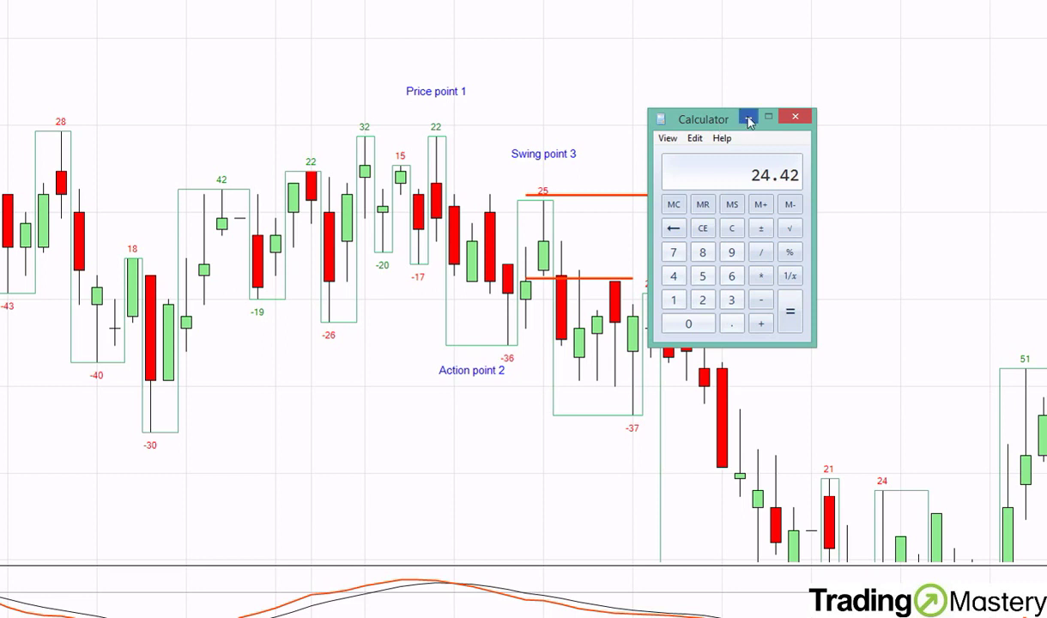
pyautogui.click(749, 122)
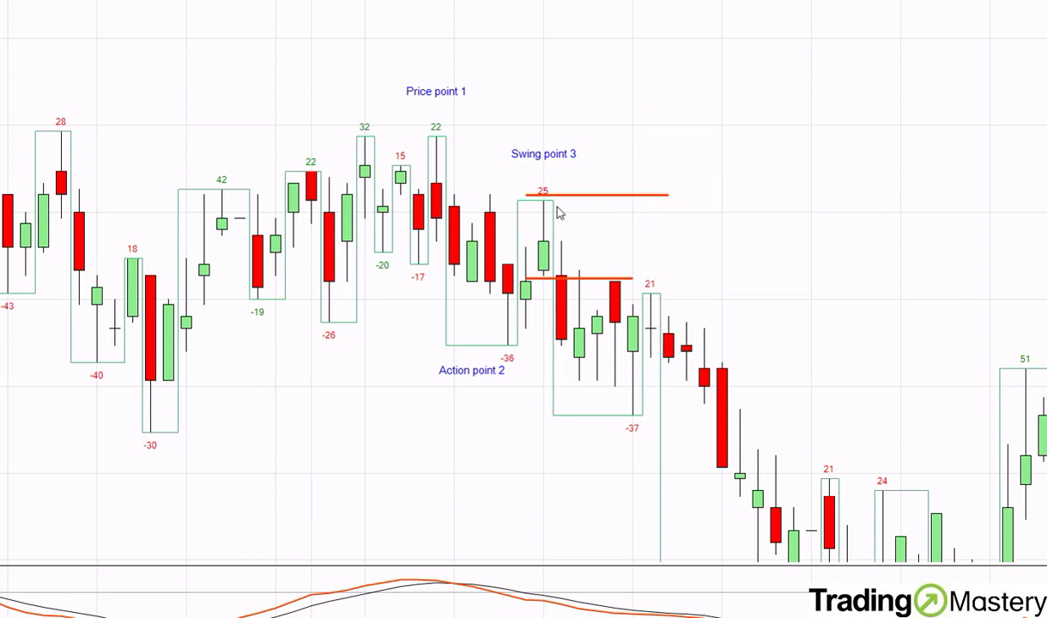
# Step: Draw a horizontal line at about the Action point 2 low, extending right to the -37 low candle
pyautogui.moveTo(546, 261)
pyautogui.moveTo(507, 345); pyautogui.dragTo(629, 346)
pyautogui.click(566, 344)
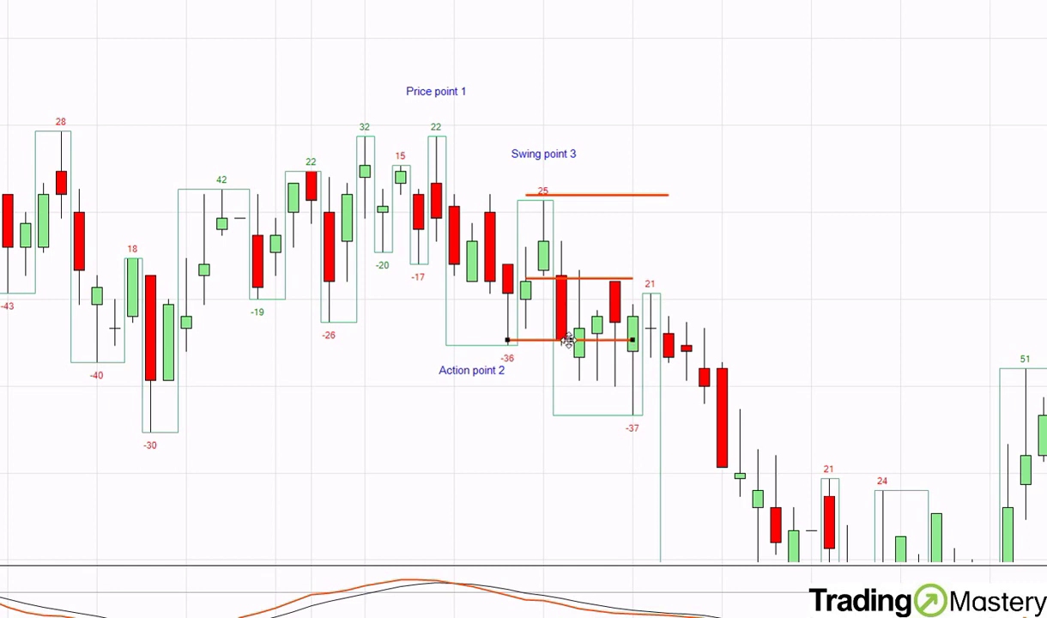
pyautogui.click(540, 361)
pyautogui.middleClick(540, 361)
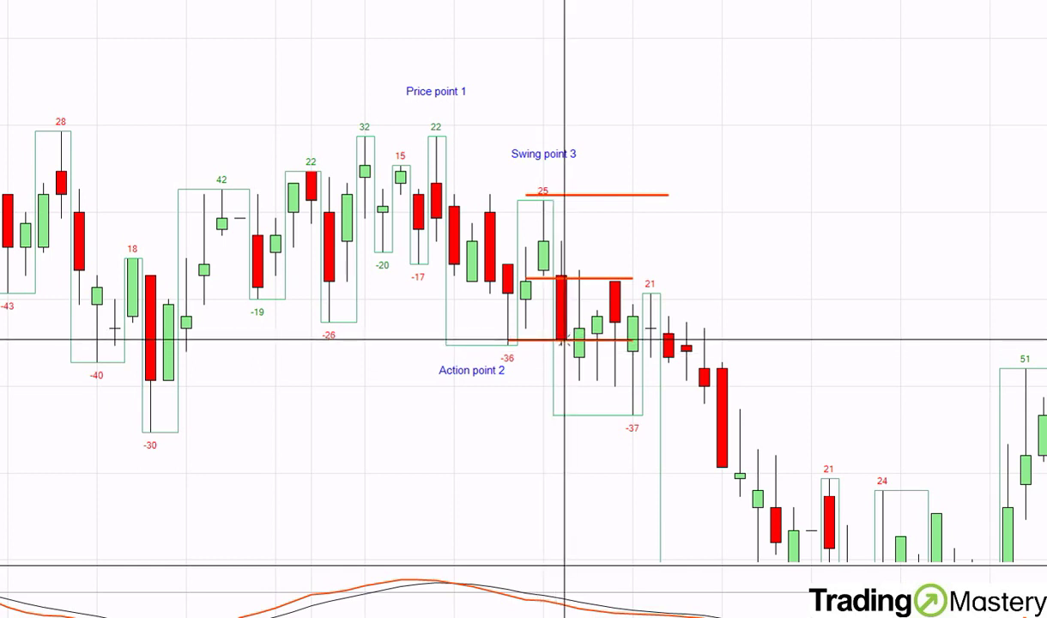
pyautogui.middleClick(563, 341)
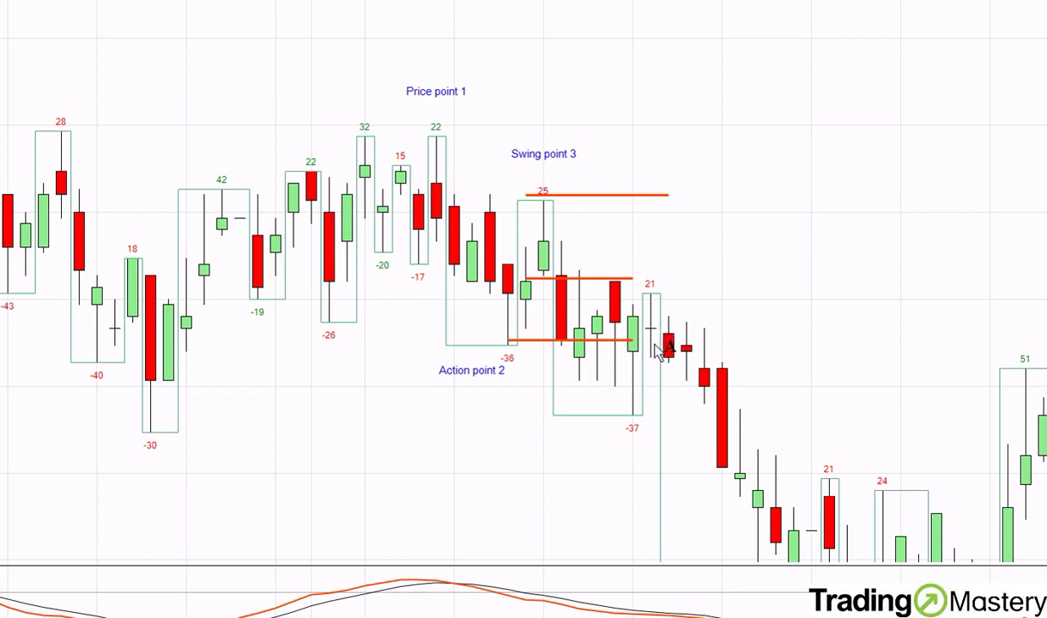
# Step: Add a "66%" text label to the chart and place it just left of the line at the Action point 2 low
pyautogui.click(731, 345)
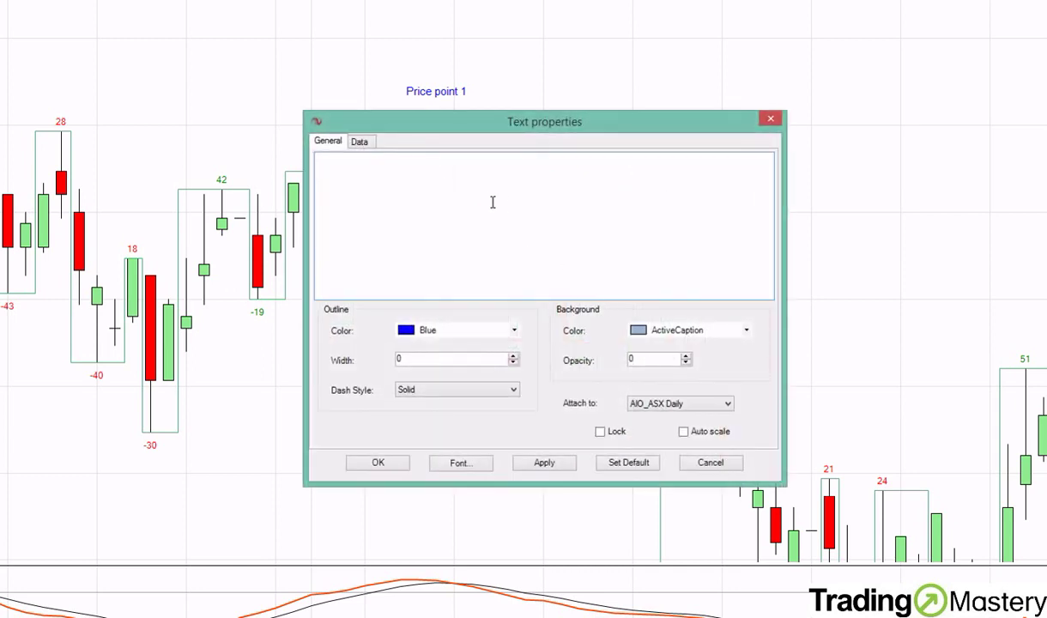
pyautogui.write('66%')
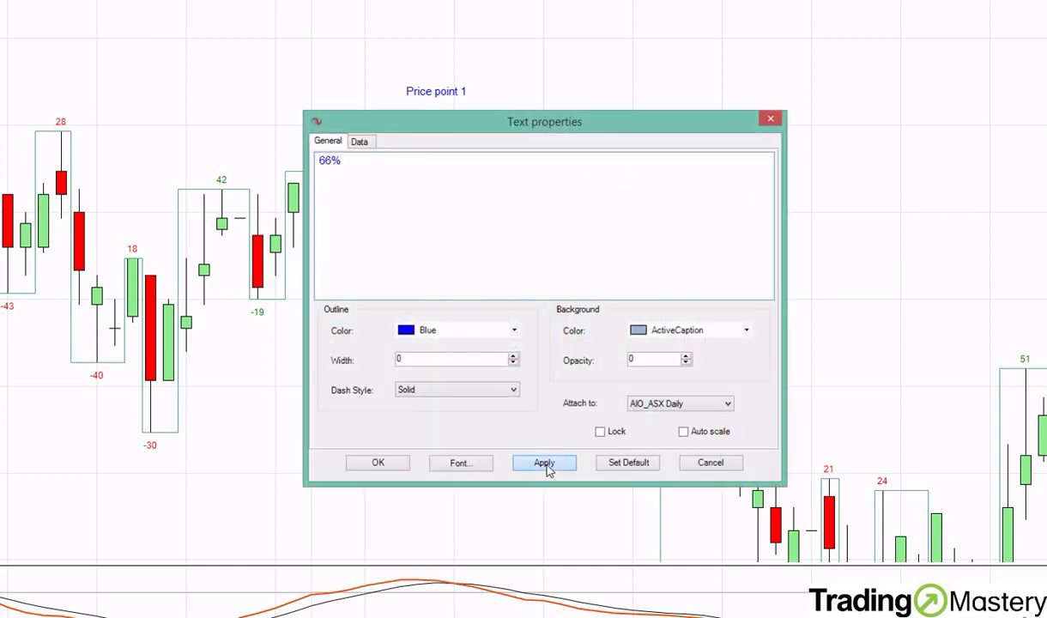
pyautogui.click(376, 461)
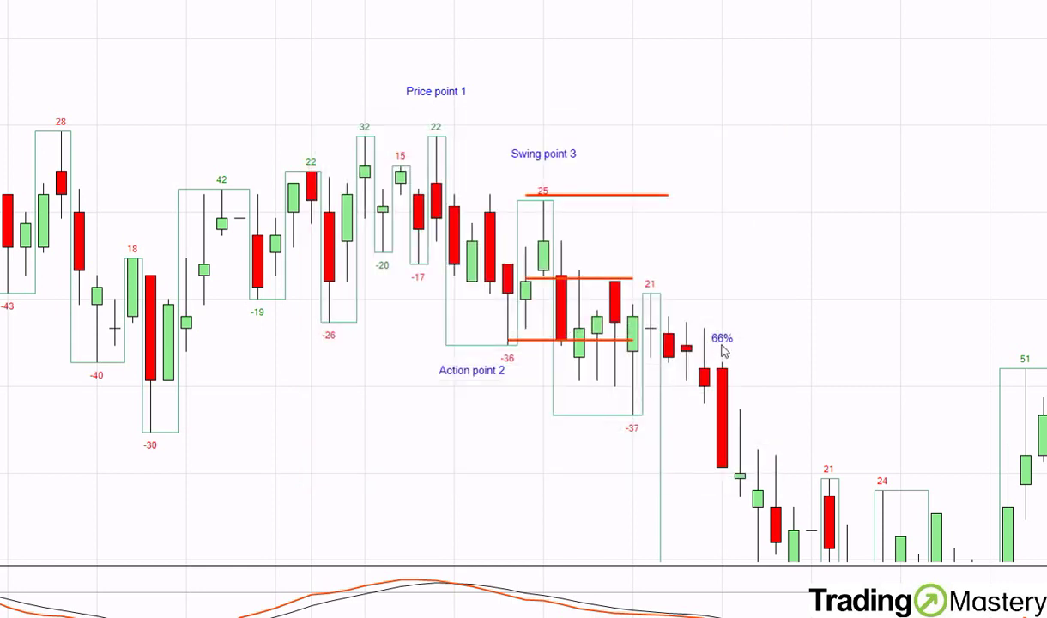
pyautogui.click(720, 338)
pyautogui.moveTo(709, 338); pyautogui.dragTo(459, 342)
pyautogui.click(401, 330)
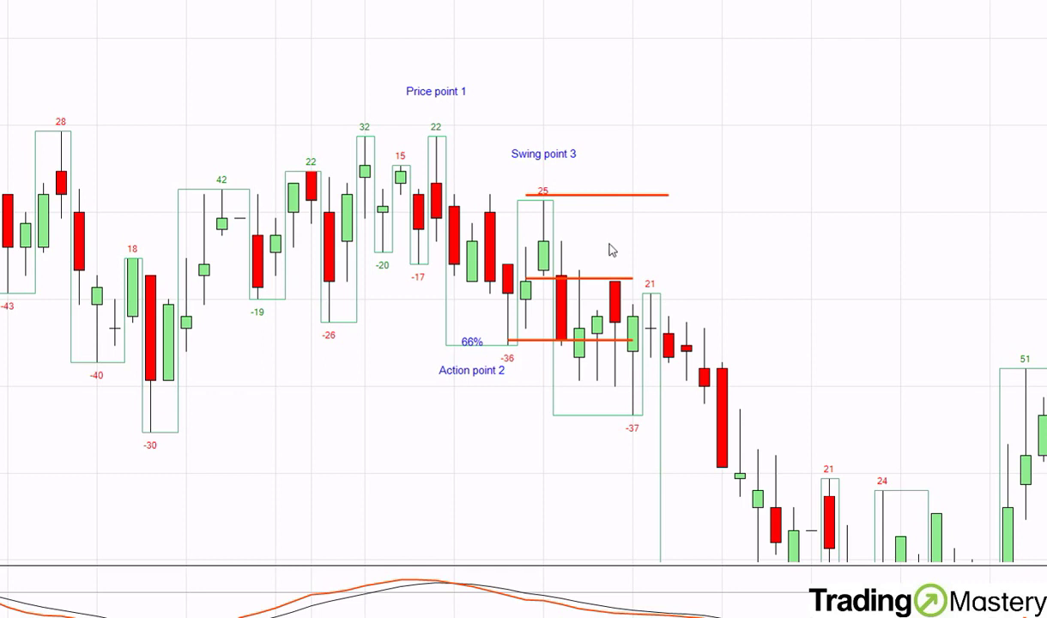
# Step: Lower the bottom line beneath the -36 low and reposition the "Action point 2" label above it and the "66%" label below it
pyautogui.click(573, 340)
pyautogui.moveTo(573, 342); pyautogui.dragTo(566, 370)
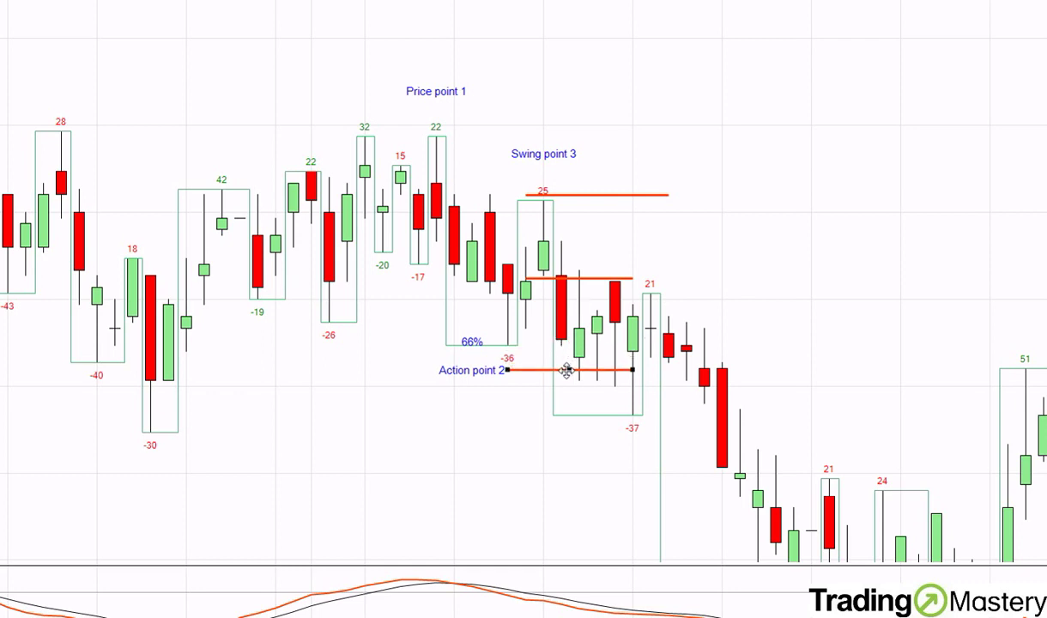
pyautogui.click(474, 376)
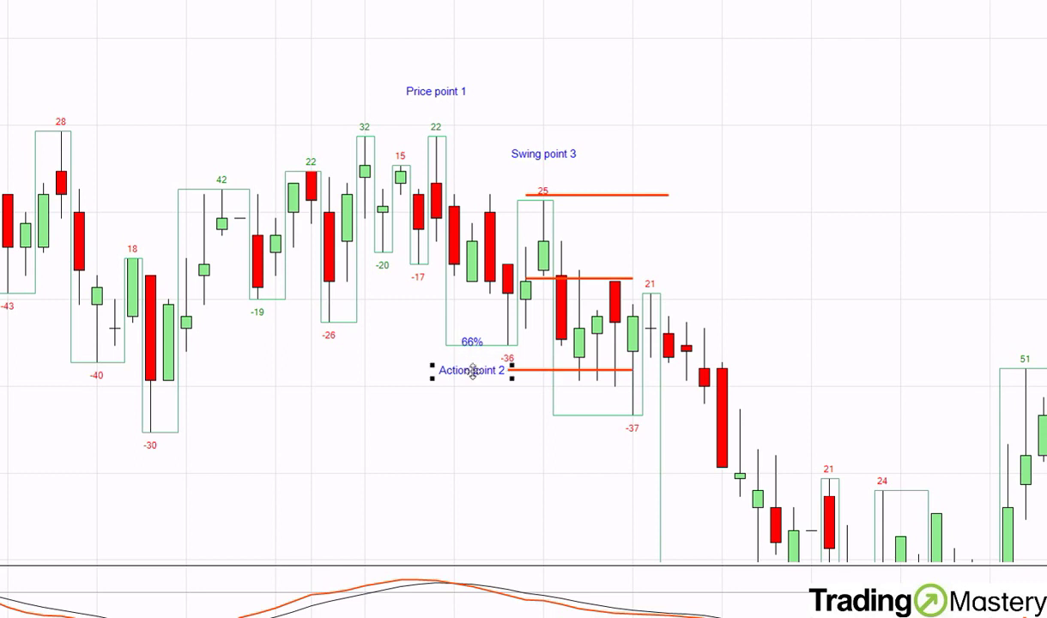
pyautogui.doubleClick(463, 371)
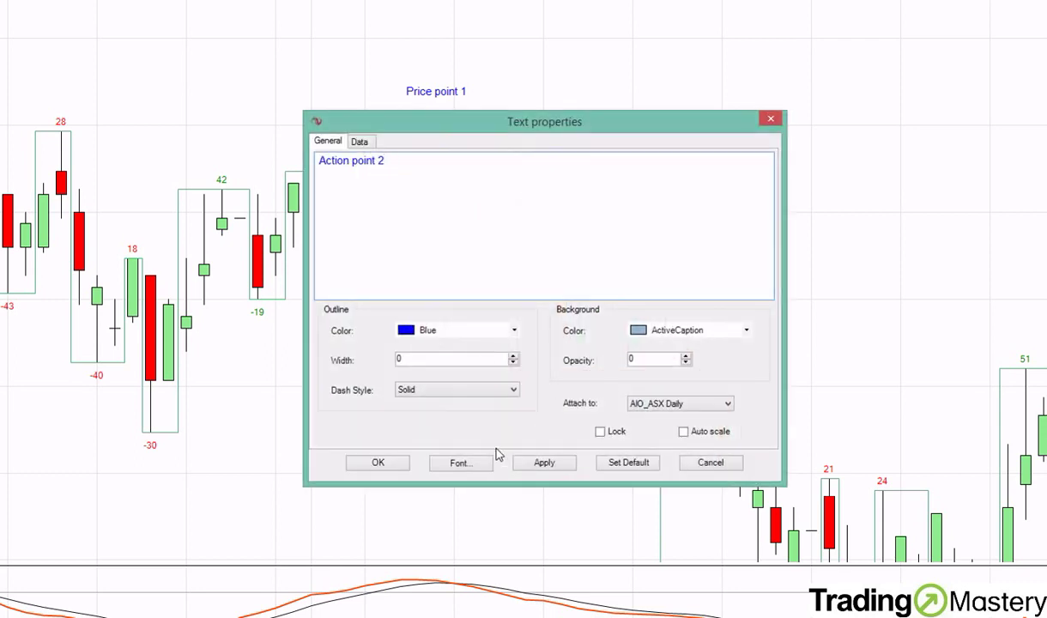
pyautogui.click(378, 460)
pyautogui.moveTo(473, 342); pyautogui.dragTo(526, 382)
pyautogui.click(530, 399)
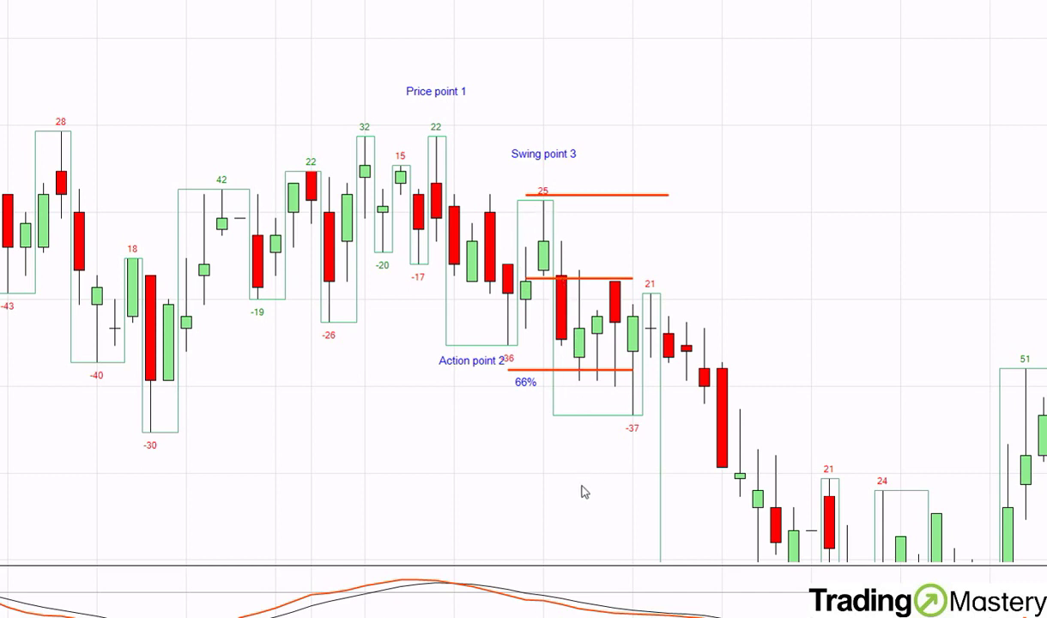
# Step: Pan the chart to show the decline and the swing lows that follow Action point 2
pyautogui.moveTo(582, 495); pyautogui.dragTo(544, 367)
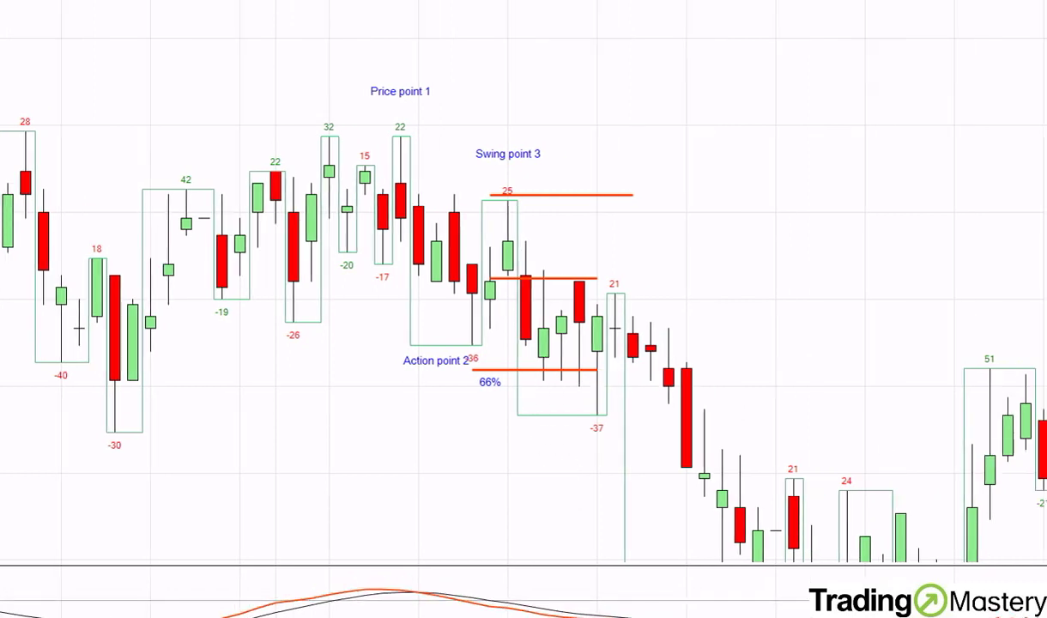
pyautogui.moveTo(636, 406); pyautogui.dragTo(636, 227)
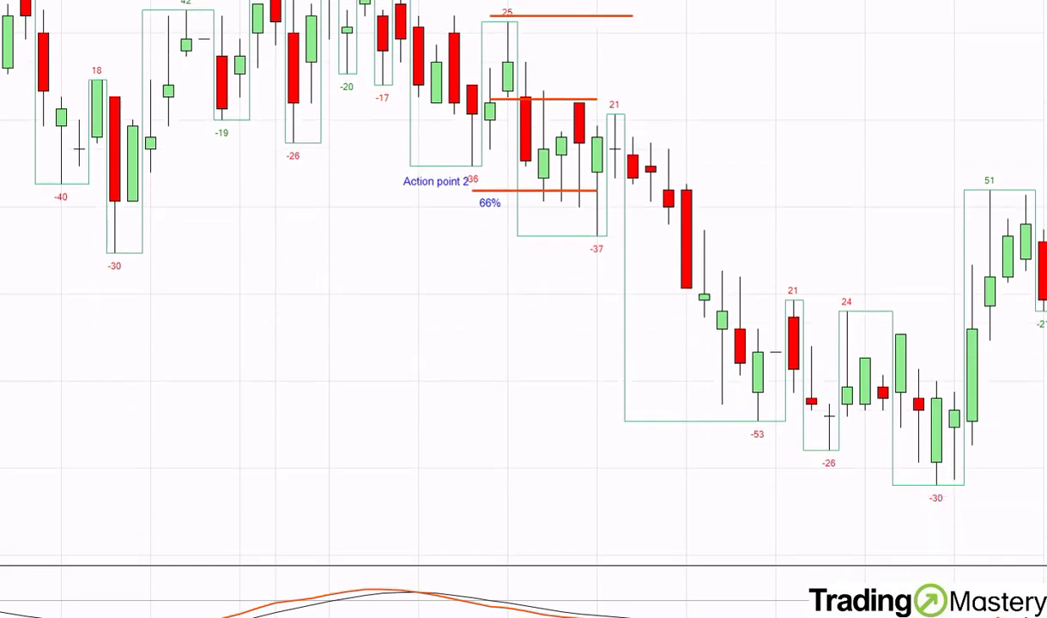